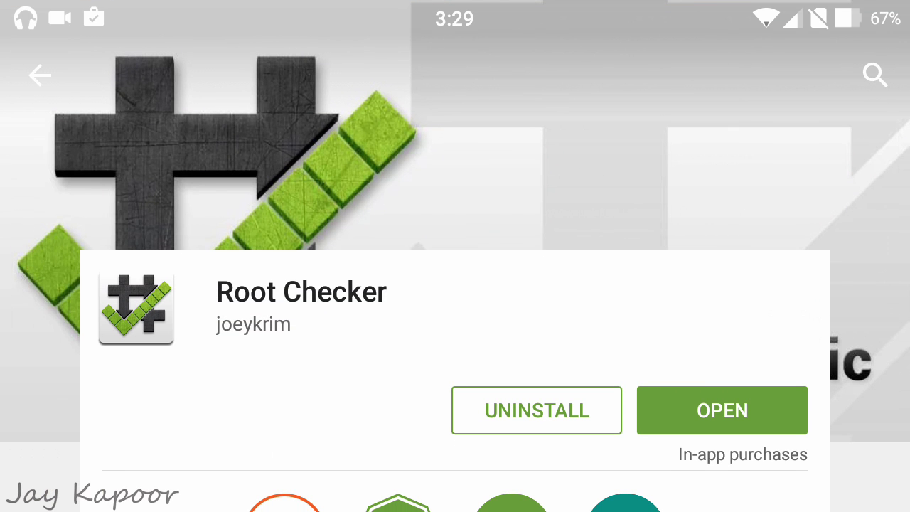
Step: Launch Root Checker Basic, accept its disclaimer and welcome notes, verify root, and grant superuser access
{"action": "left_click", "coordinate": [765, 404]}
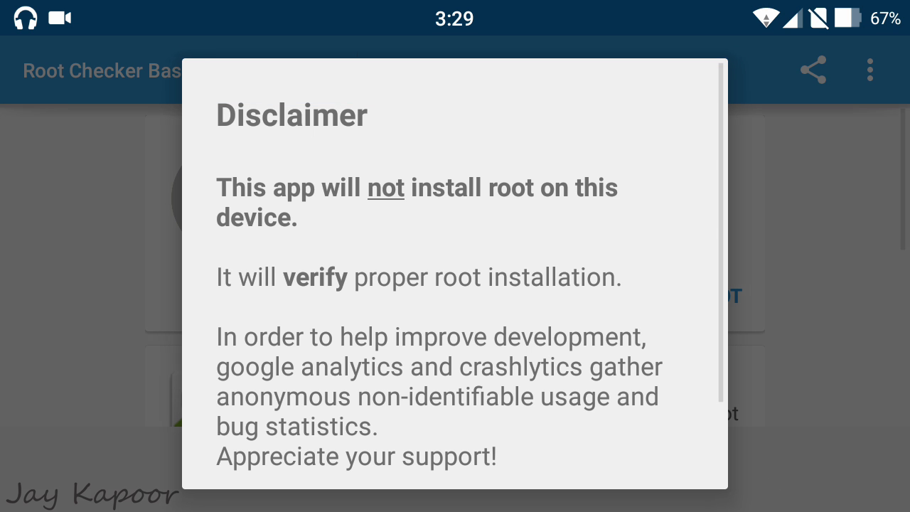
{"action": "left_click_drag", "start_coordinate": [679, 316], "coordinate": [679, 209]}
{"action": "left_click", "coordinate": [643, 453]}
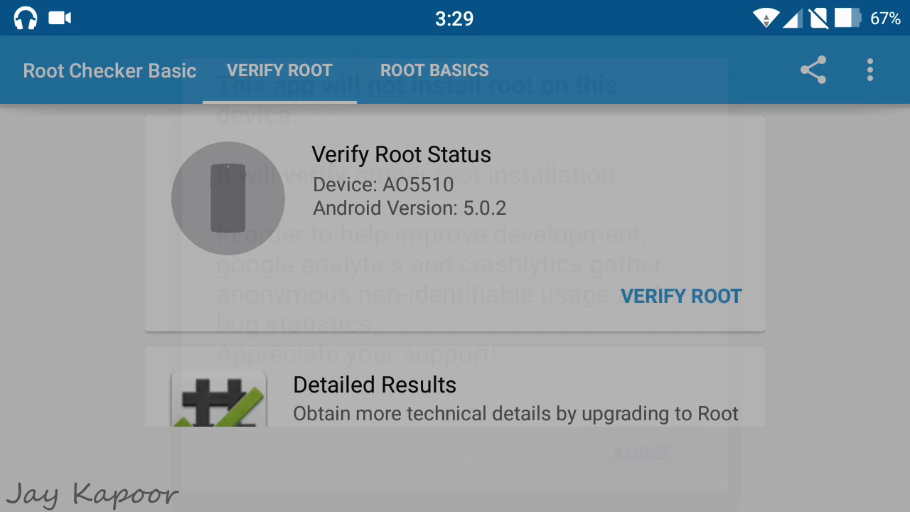
{"action": "left_click_drag", "start_coordinate": [671, 361], "coordinate": [671, 210]}
{"action": "left_click", "coordinate": [668, 403]}
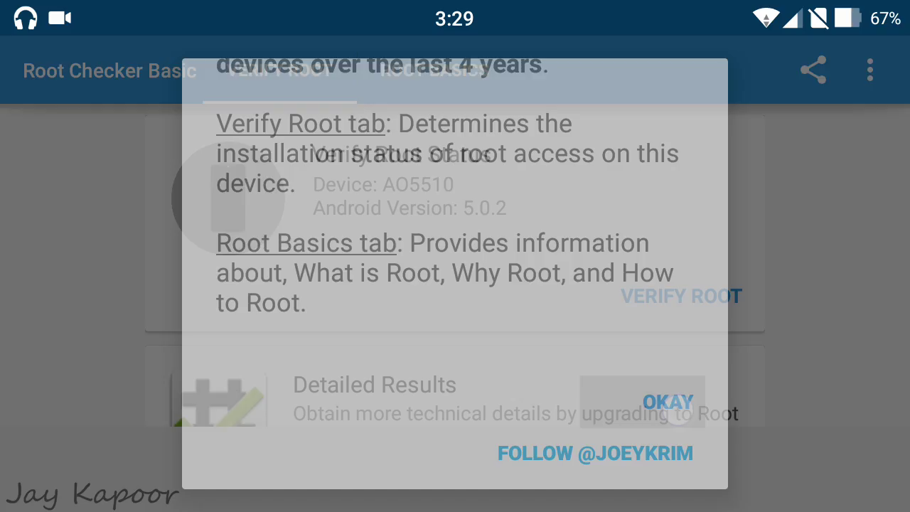
{"action": "left_click", "coordinate": [681, 297]}
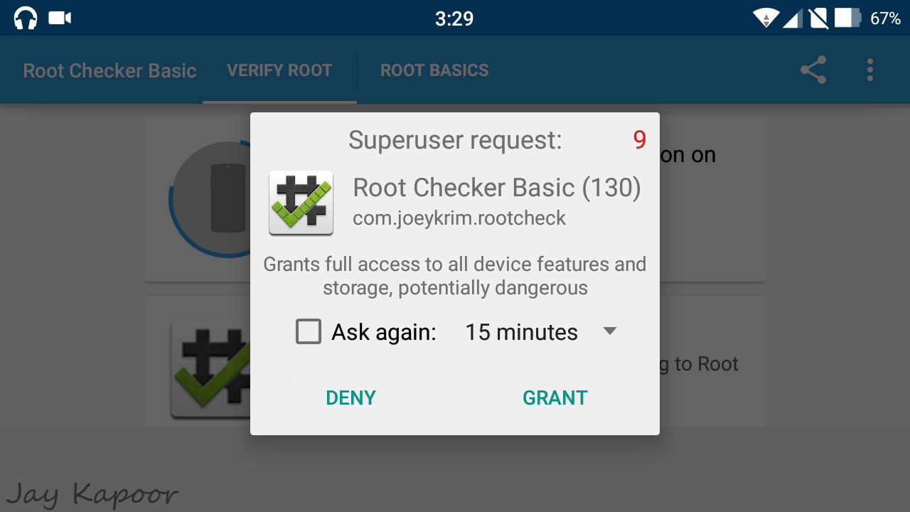
{"action": "left_click", "coordinate": [605, 410]}
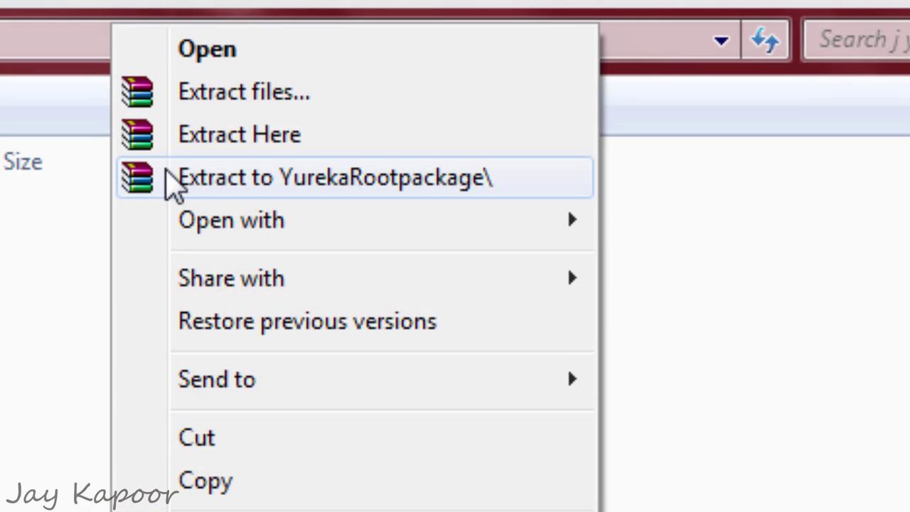
Step: Extract YurekaRootpackage into its own YurekaRootpackage folder and open that folder
{"action": "left_click", "coordinate": [171, 184]}
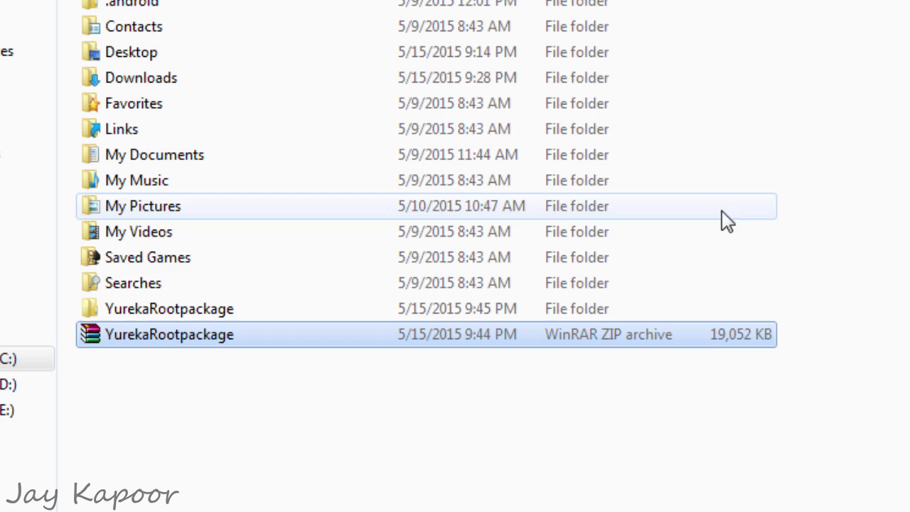
{"action": "double_click", "coordinate": [658, 317]}
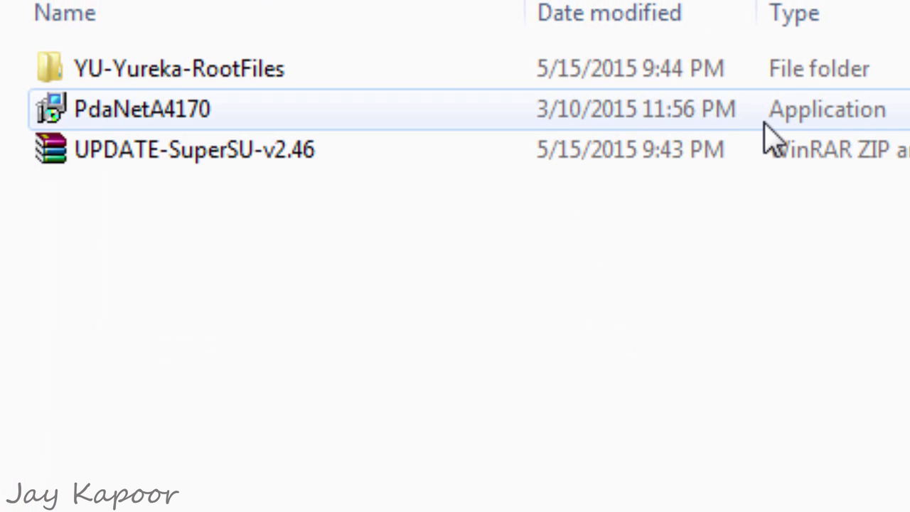
Step: Run the PdaNetA4170 installer, accept the license, and install with the default shortcut folder
{"action": "double_click", "coordinate": [765, 124]}
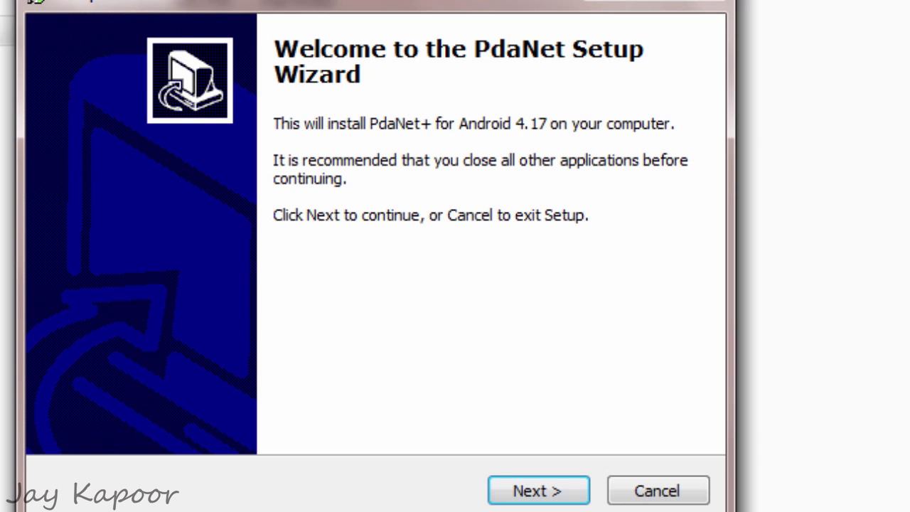
{"action": "left_click", "coordinate": [545, 493]}
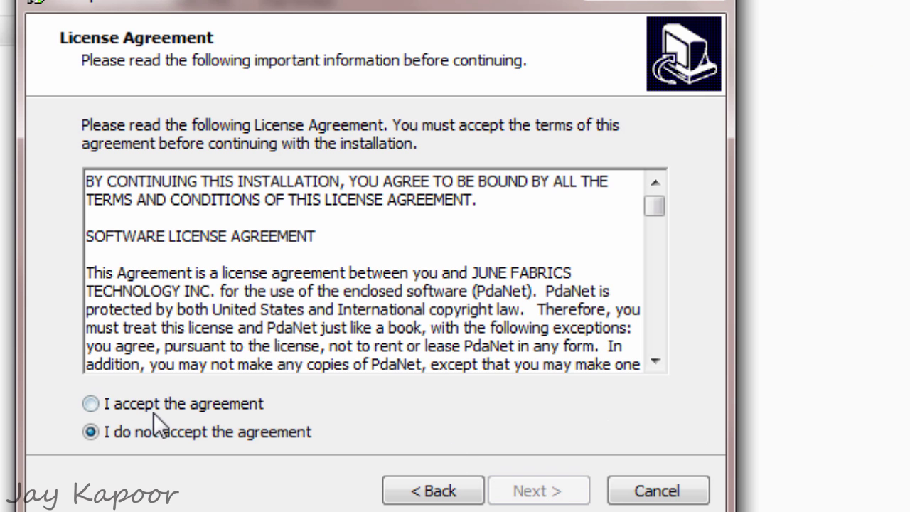
{"action": "left_click", "coordinate": [100, 404]}
{"action": "left_click", "coordinate": [504, 496]}
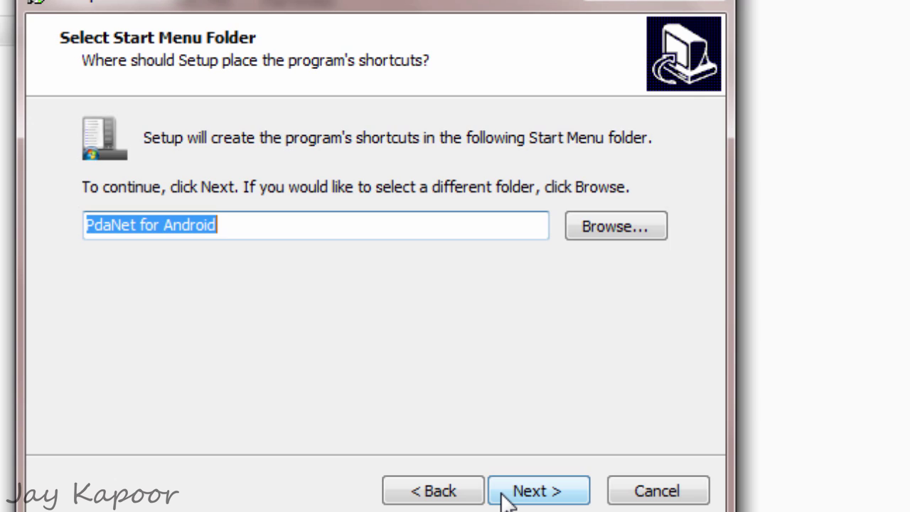
{"action": "left_click", "coordinate": [504, 496]}
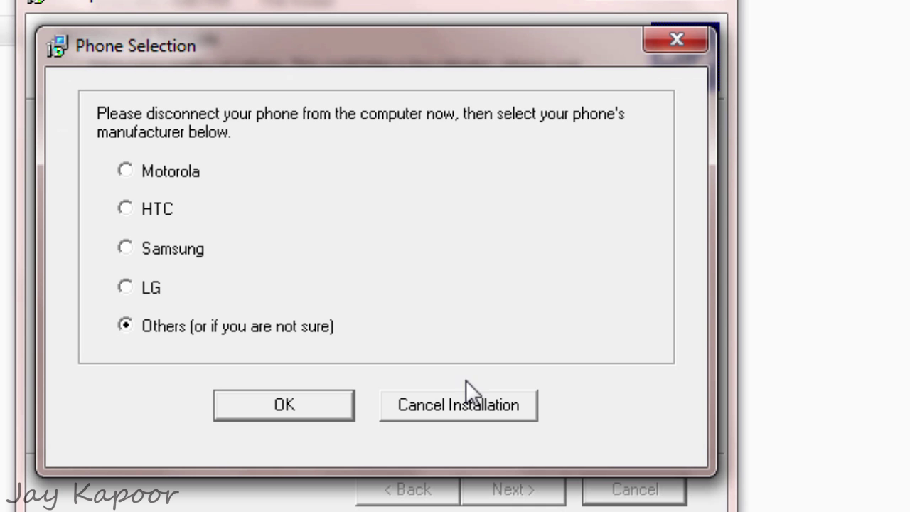
Step: Choose Others as the phone manufacturer, skip USB driver setup, finish, and dismiss the error
{"action": "left_click", "coordinate": [263, 409]}
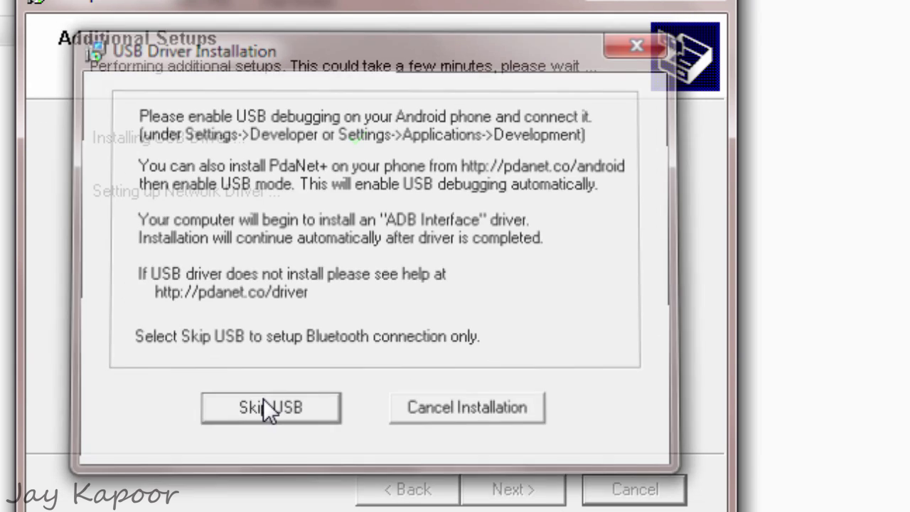
{"action": "left_click", "coordinate": [265, 401]}
{"action": "left_click", "coordinate": [617, 490]}
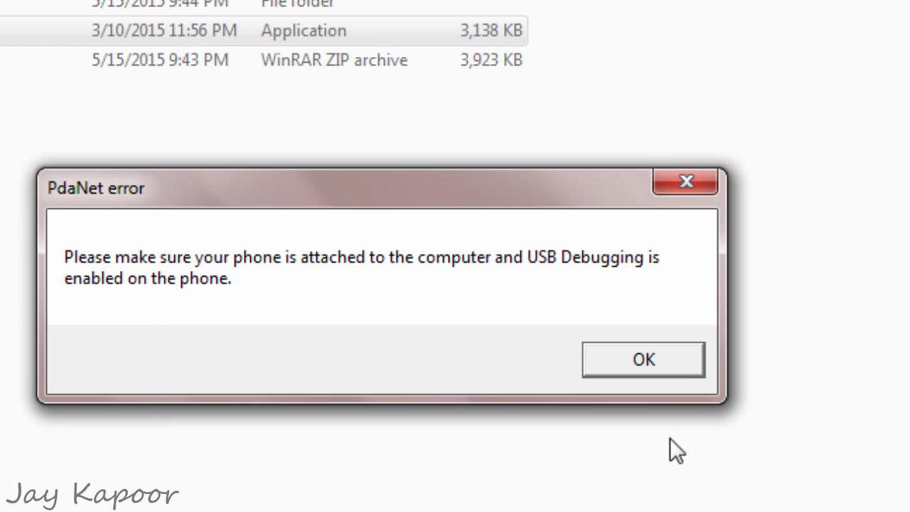
{"action": "left_click", "coordinate": [632, 358]}
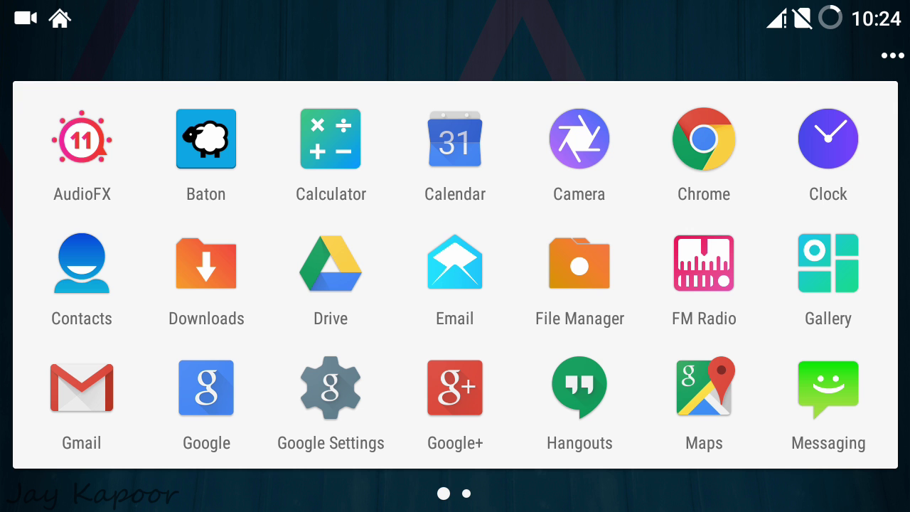
Step: Unlock development settings by tapping Build number in About phone, then open Developer options
{"action": "left_click_drag", "start_coordinate": [576, 331], "coordinate": [426, 331]}
{"action": "left_click", "coordinate": [455, 263]}
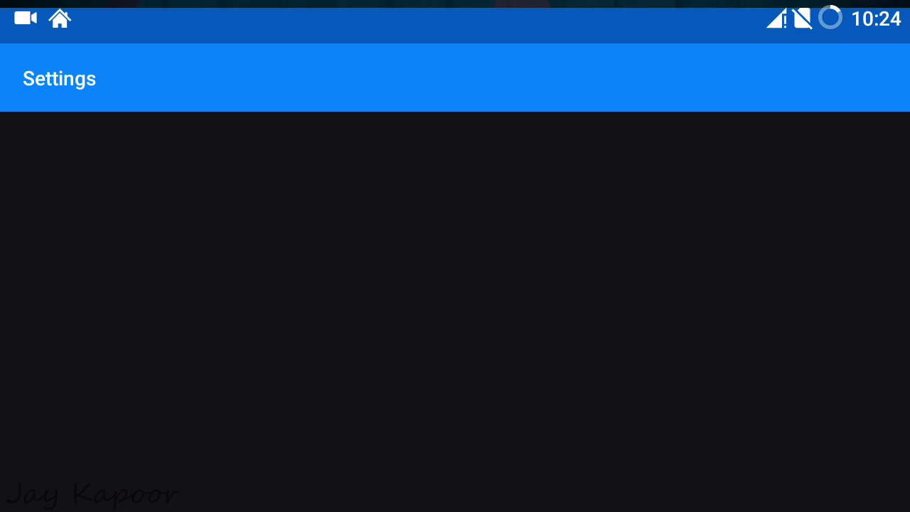
{"action": "scroll", "coordinate": [364, 295], "scroll_direction": "down", "scroll_amount": 10}
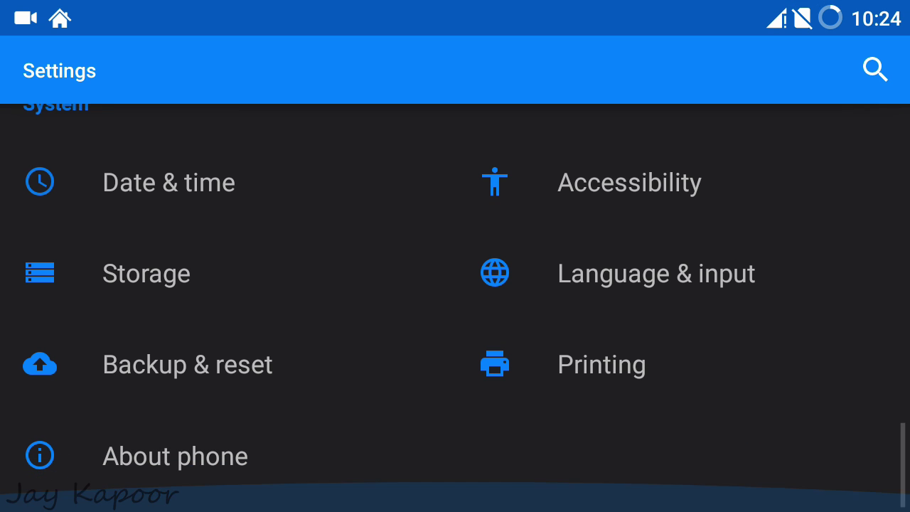
{"action": "left_click", "coordinate": [172, 459]}
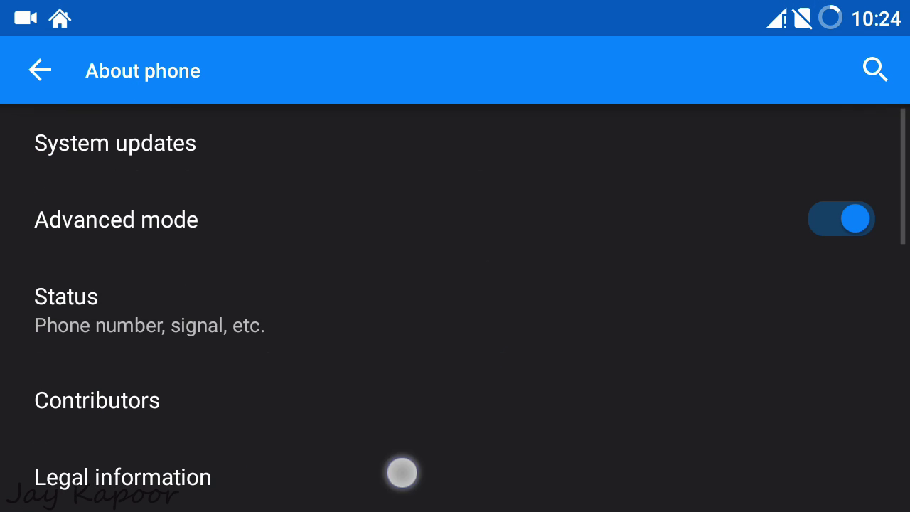
{"action": "scroll", "coordinate": [402, 472], "scroll_direction": "down", "scroll_amount": 10}
{"action": "left_click", "coordinate": [371, 353]}
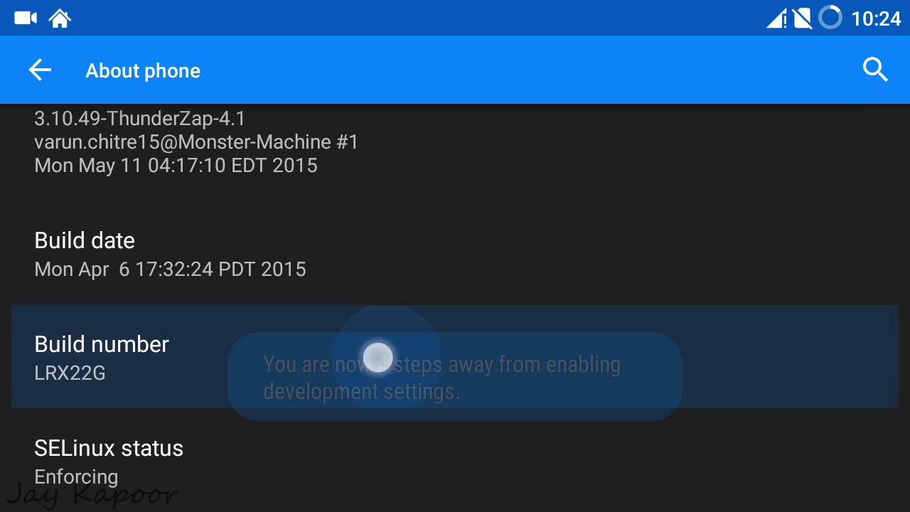
{"action": "left_click", "coordinate": [383, 353]}
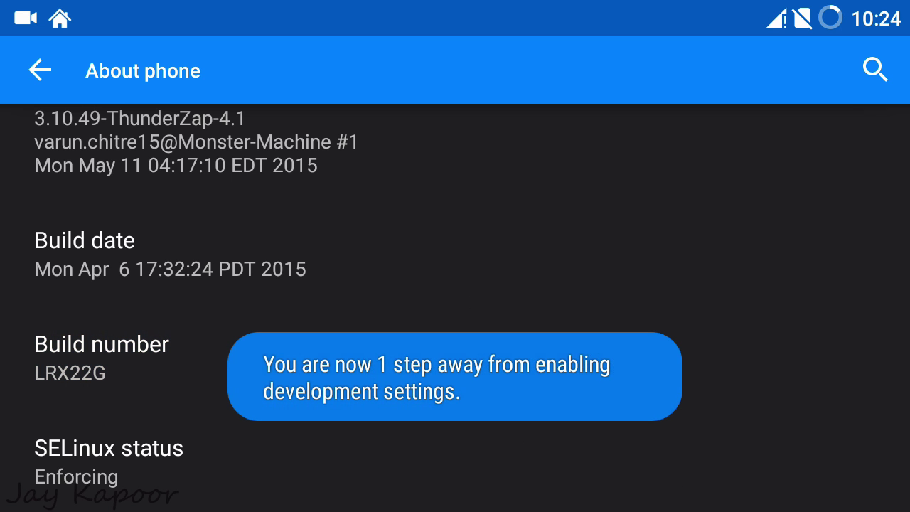
{"action": "left_click", "coordinate": [691, 361]}
{"action": "left_click", "coordinate": [40, 69]}
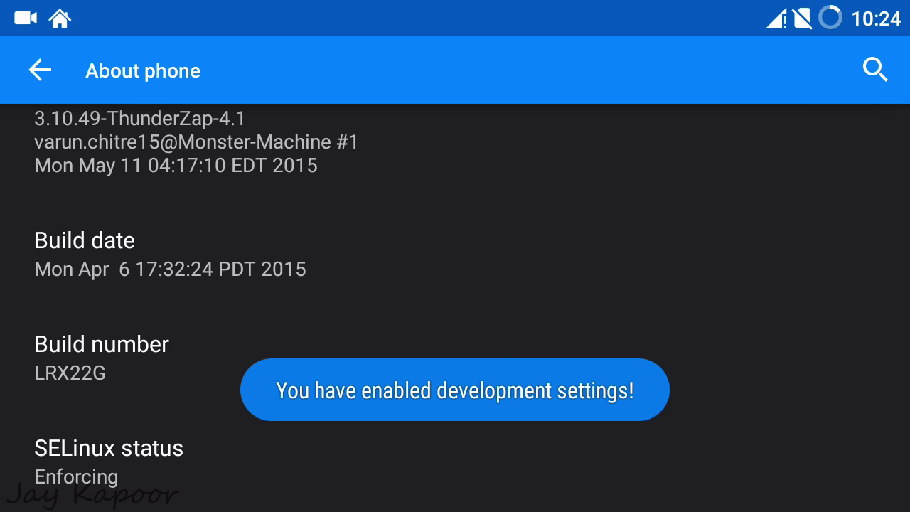
{"action": "left_click", "coordinate": [215, 465]}
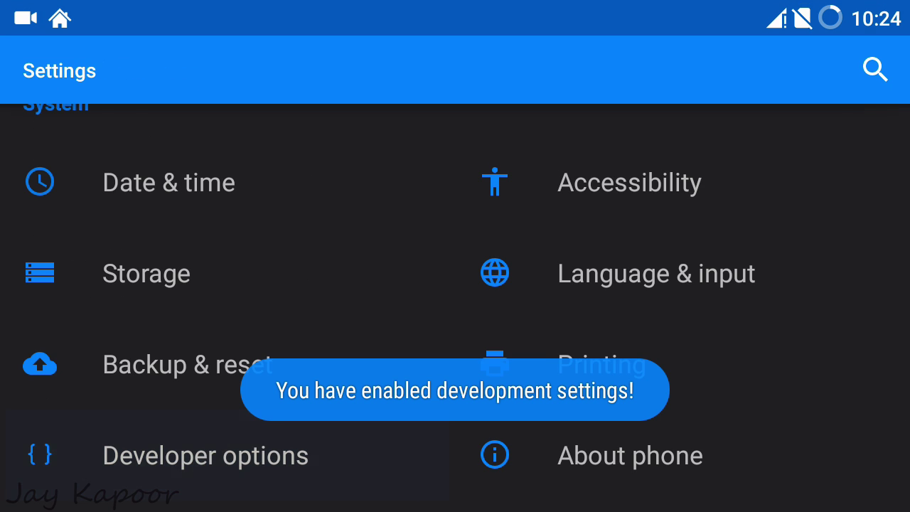
Step: Turn on Advanced reboot and turn off Update Cyanogen recovery in Developer options
{"action": "left_click_drag", "start_coordinate": [374, 473], "coordinate": [422, 322]}
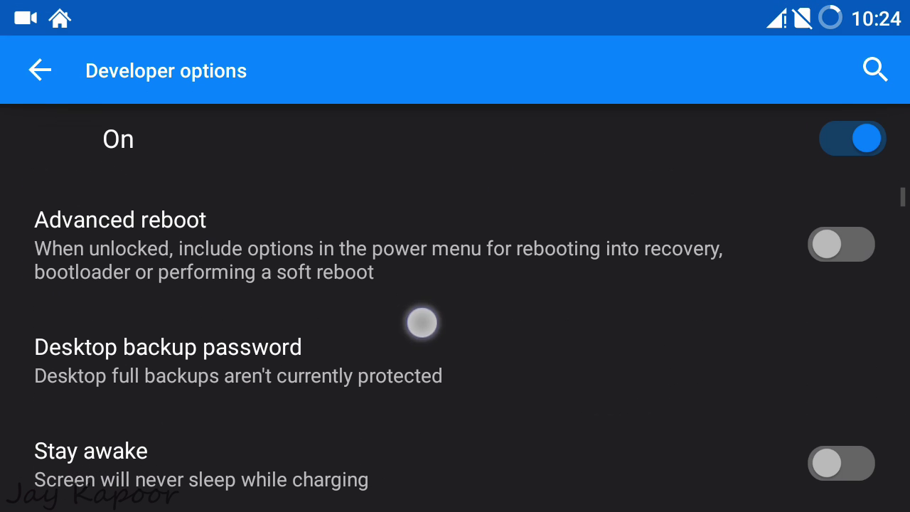
{"action": "left_click", "coordinate": [487, 255]}
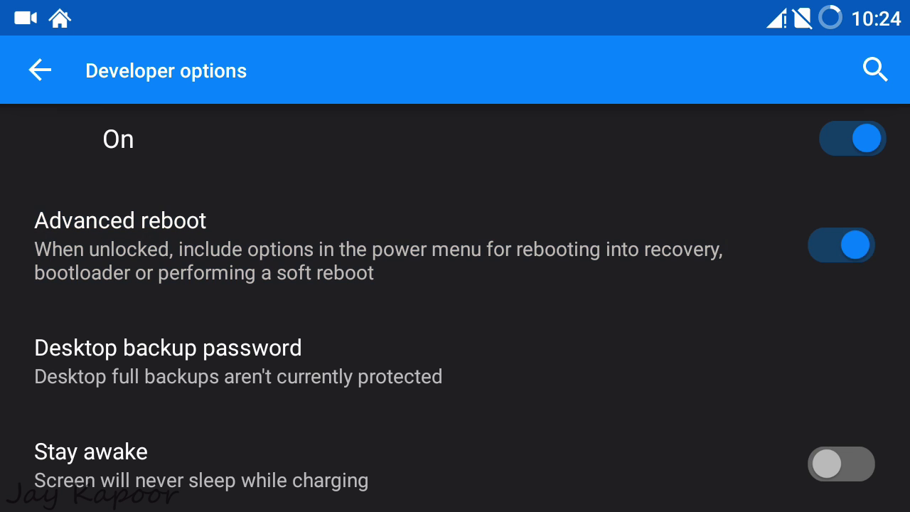
{"action": "mouse_move", "coordinate": [380, 417]}
{"action": "left_mouse_down"}
{"action": "mouse_move", "coordinate": [416, 305]}
{"action": "mouse_move", "coordinate": [478, 194]}
{"action": "left_mouse_up"}
{"action": "left_click_drag", "start_coordinate": [311, 462], "coordinate": [512, 180]}
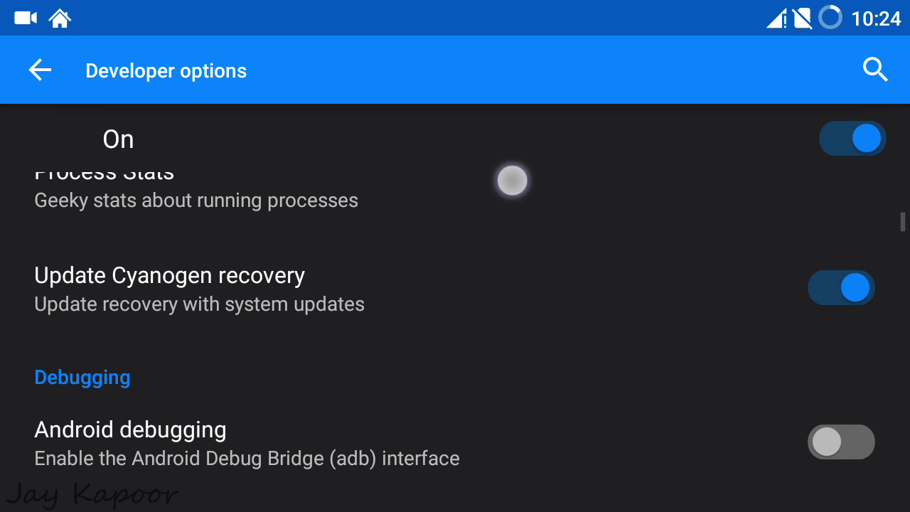
{"action": "left_click", "coordinate": [411, 267]}
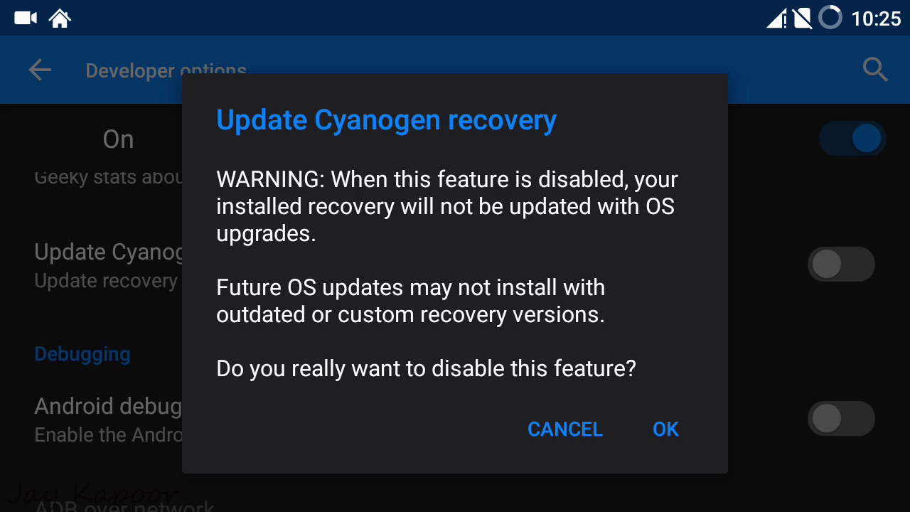
{"action": "left_click", "coordinate": [665, 429]}
Step: Enable Android debugging and confirm rebooting the phone into the bootloader
{"action": "mouse_move", "coordinate": [431, 410]}
{"action": "left_mouse_down"}
{"action": "mouse_move", "coordinate": [431, 377]}
{"action": "mouse_move", "coordinate": [463, 332]}
{"action": "left_mouse_up"}
{"action": "left_click", "coordinate": [463, 300]}
{"action": "left_click", "coordinate": [665, 388]}
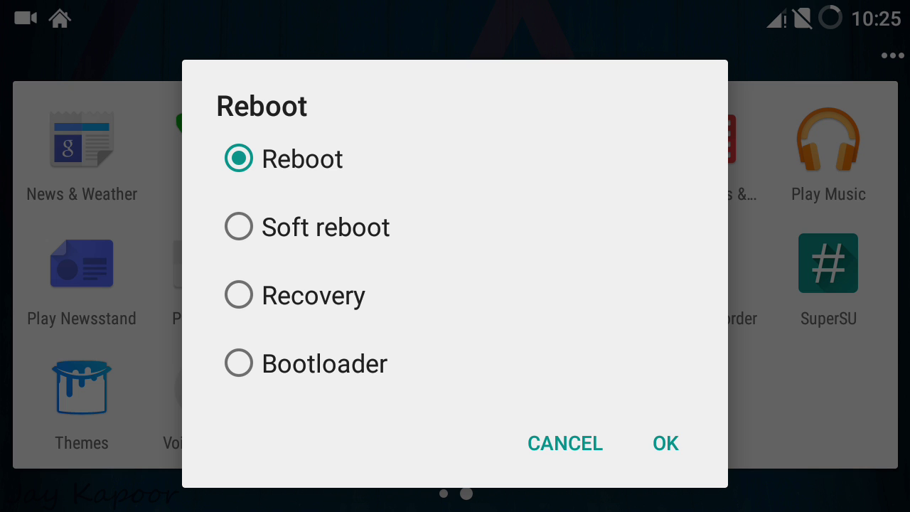
{"action": "left_click", "coordinate": [360, 359]}
{"action": "left_click", "coordinate": [666, 442]}
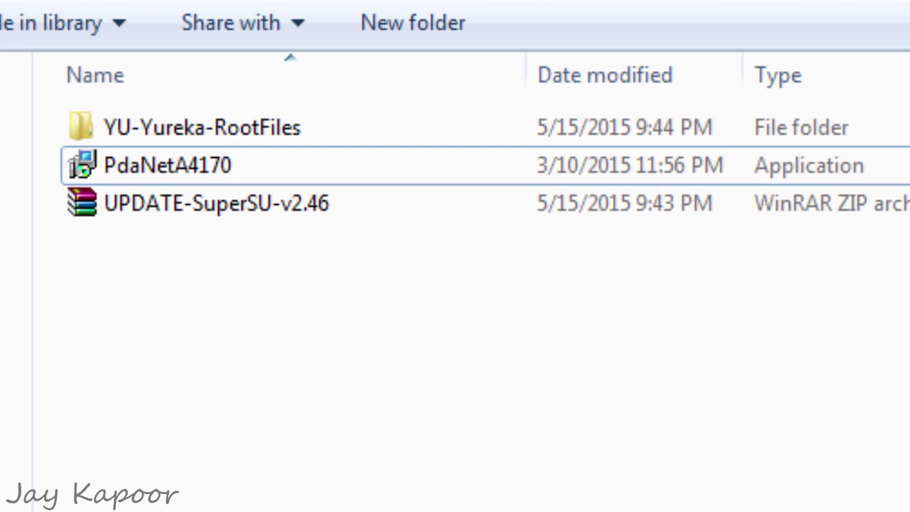
Step: Open the YU-Yureka-RootFiles folder and run the Unlock Bootloader batch script
{"action": "double_click", "coordinate": [647, 139]}
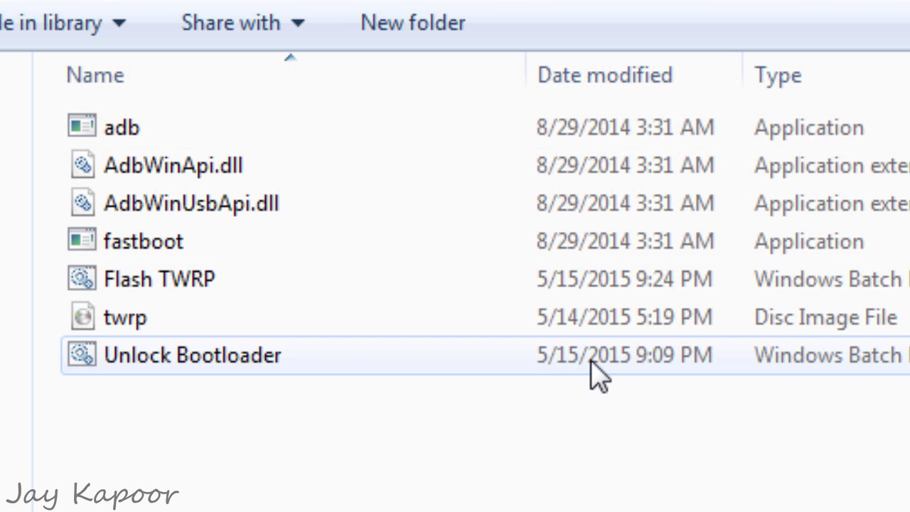
{"action": "double_click", "coordinate": [592, 368]}
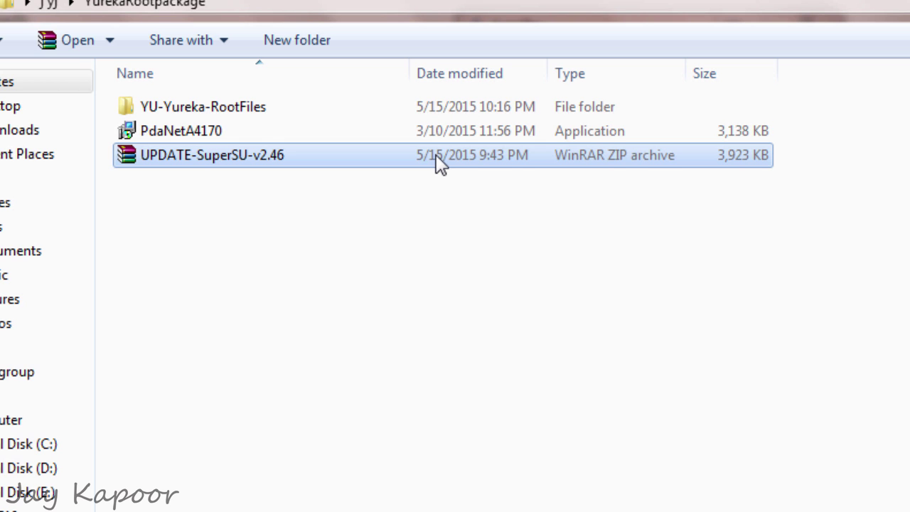
Step: Copy the UPDATE-SuperSU-v2.46 zip and paste it into the phone's Internal storage
{"action": "right_click", "coordinate": [441, 164]}
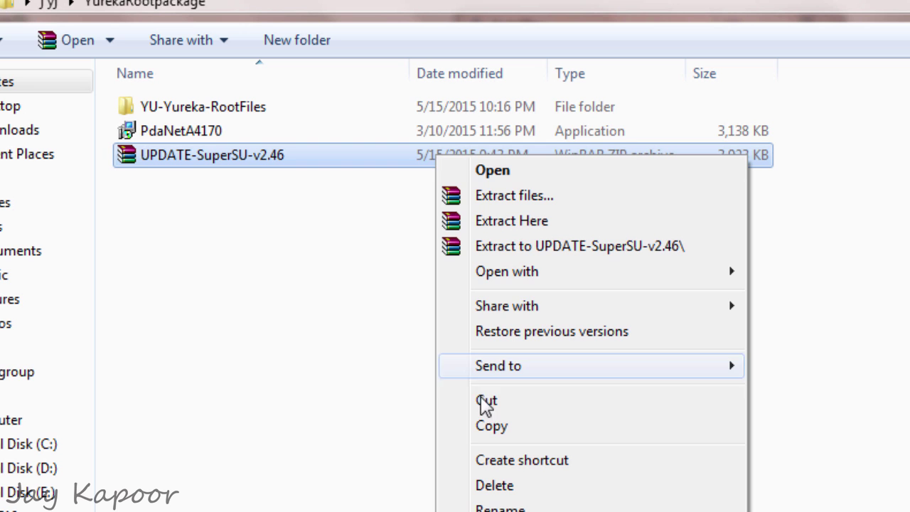
{"action": "left_click", "coordinate": [492, 426]}
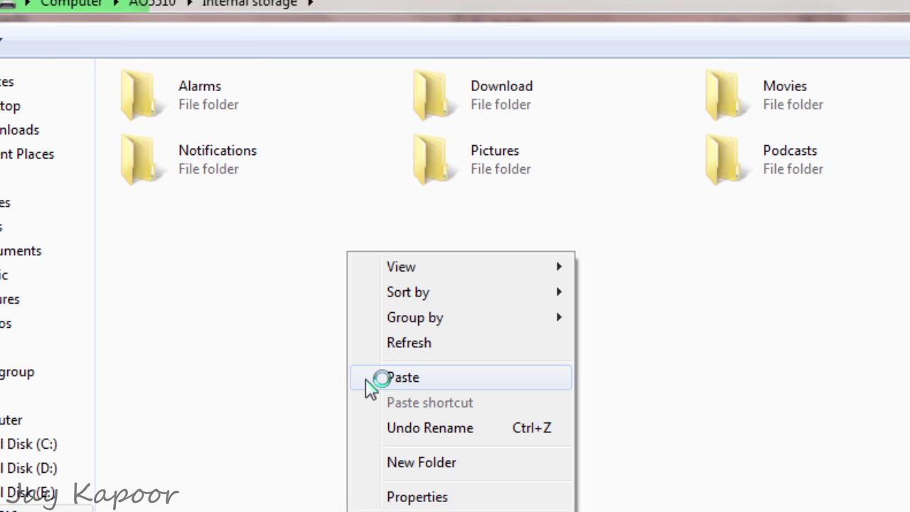
{"action": "left_click", "coordinate": [367, 380]}
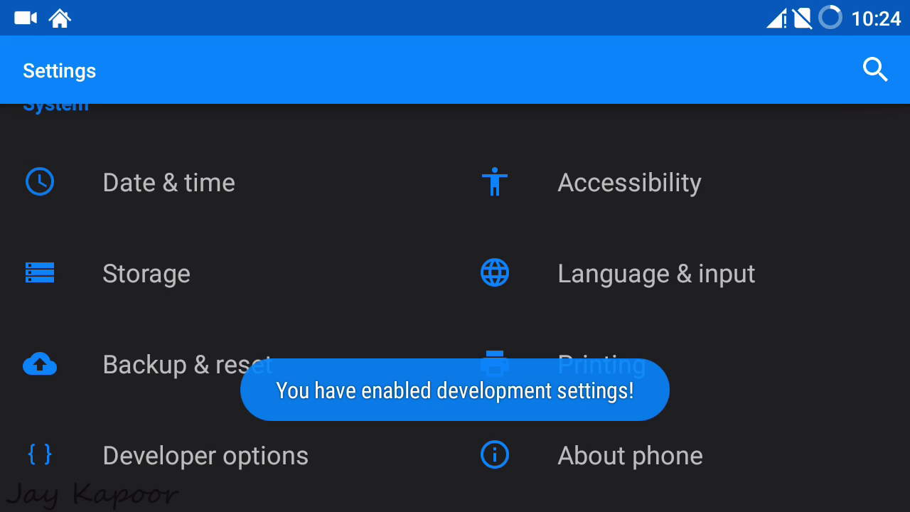
Step: In Developer options, enable Advanced reboot and disable Update Cyanogen recovery
{"action": "left_click", "coordinate": [215, 465]}
{"action": "left_click_drag", "start_coordinate": [372, 473], "coordinate": [421, 322]}
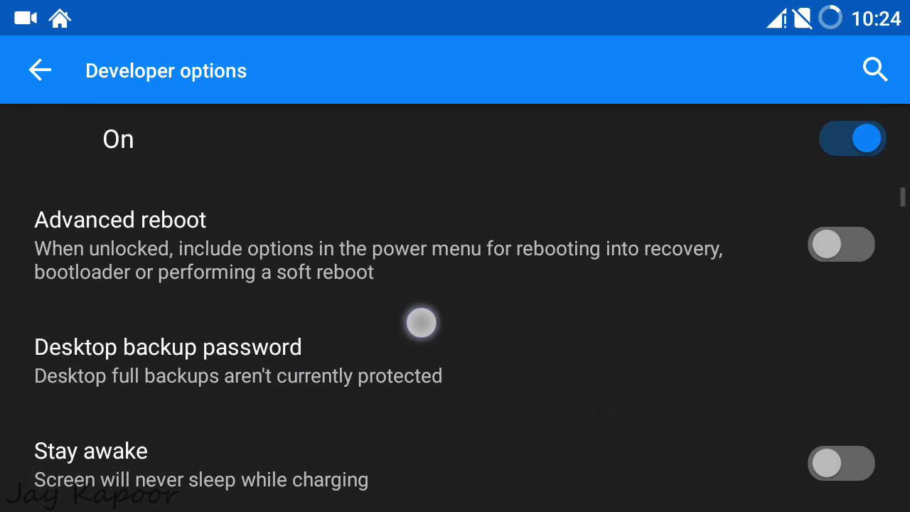
{"action": "left_click", "coordinate": [487, 256]}
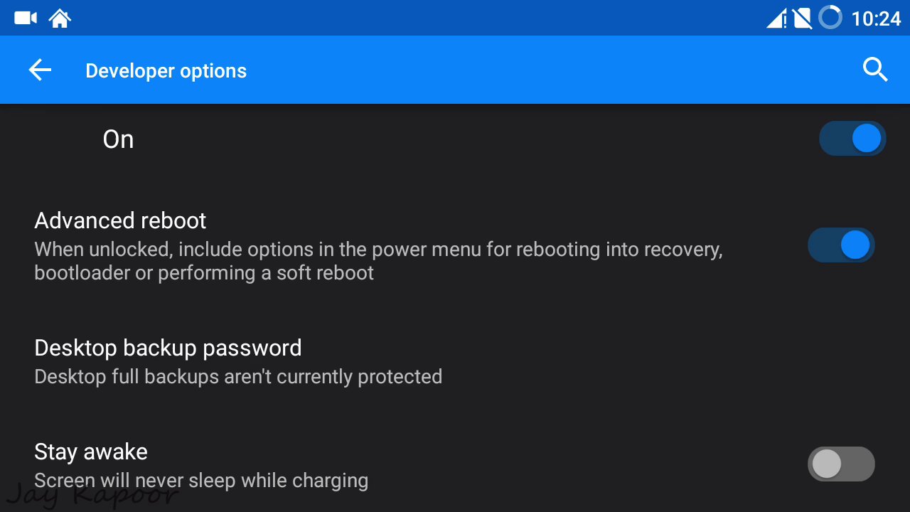
{"action": "left_click_drag", "start_coordinate": [403, 330], "coordinate": [478, 196]}
{"action": "left_click_drag", "start_coordinate": [311, 461], "coordinate": [505, 188]}
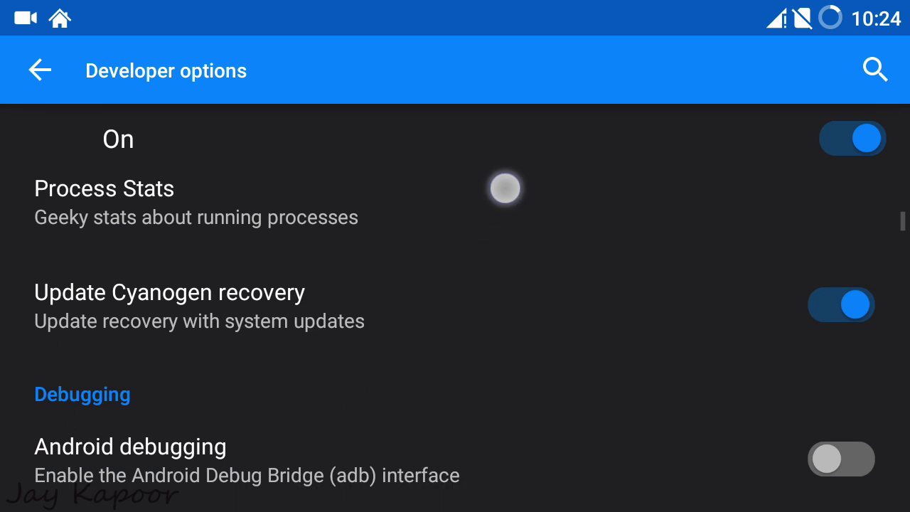
{"action": "left_click", "coordinate": [413, 267]}
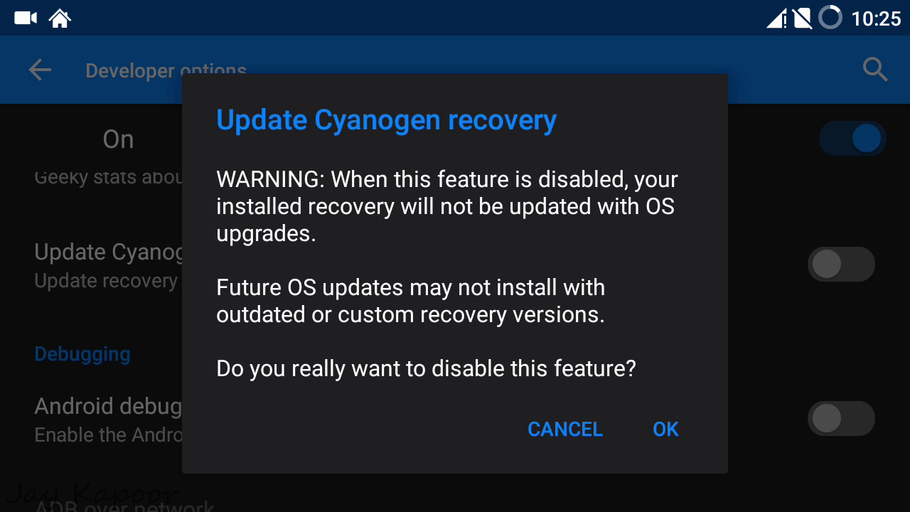
{"action": "left_click", "coordinate": [666, 428]}
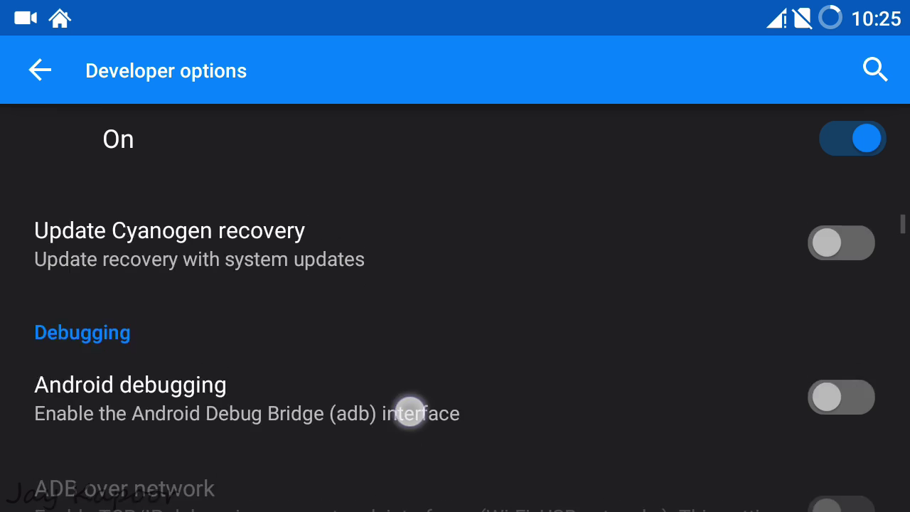
Step: Turn on Android debugging, allow USB debugging, and pull down the notification shade
{"action": "left_click_drag", "start_coordinate": [406, 410], "coordinate": [462, 313]}
{"action": "left_click", "coordinate": [463, 306]}
{"action": "left_click", "coordinate": [666, 388]}
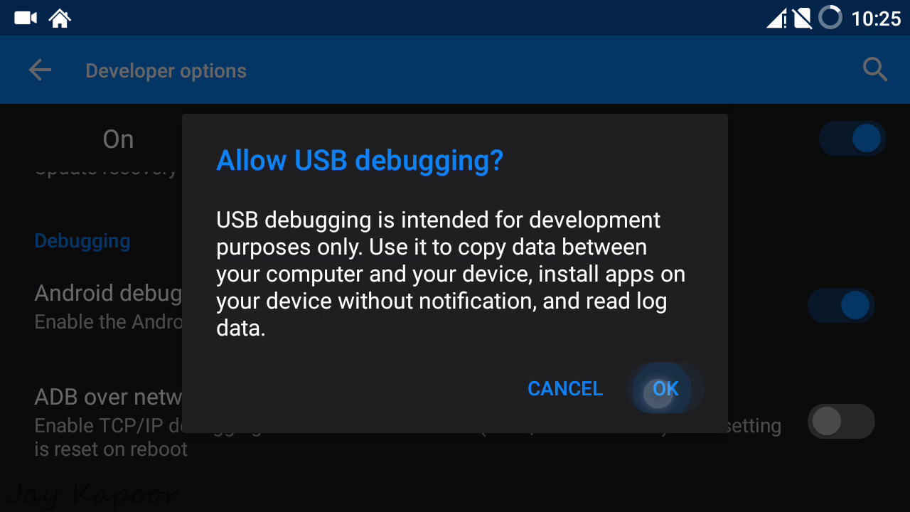
{"action": "left_click_drag", "start_coordinate": [81, 21], "coordinate": [164, 313]}
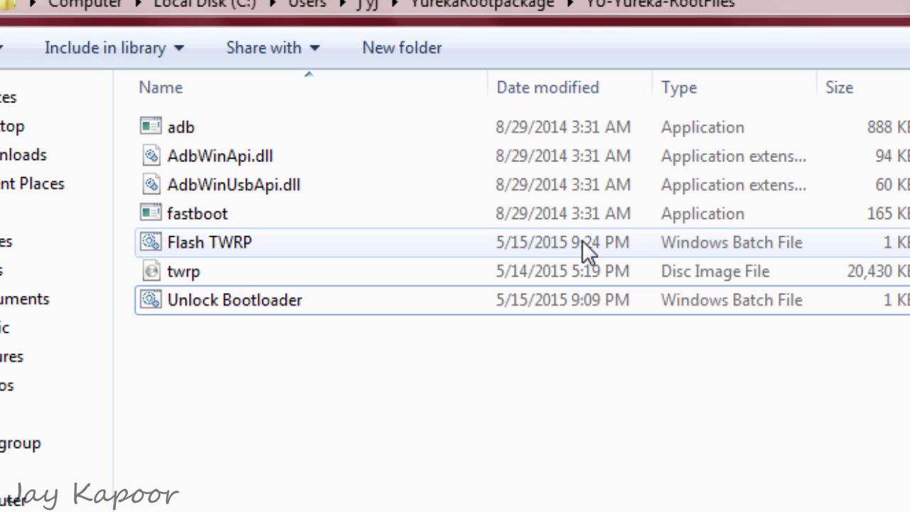
Step: Run the Flash TWRP batch file to send the TWRP recovery image, then deselect files
{"action": "double_click", "coordinate": [583, 240]}
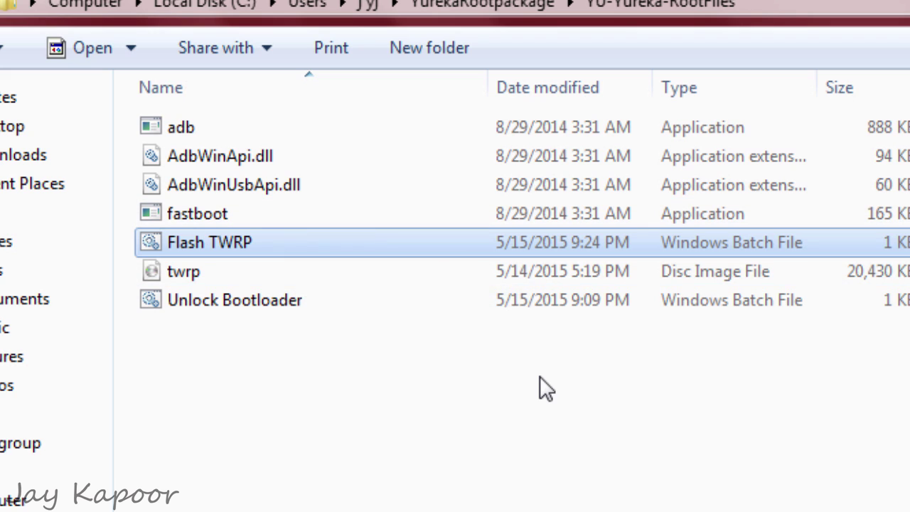
{"action": "left_click", "coordinate": [539, 376]}
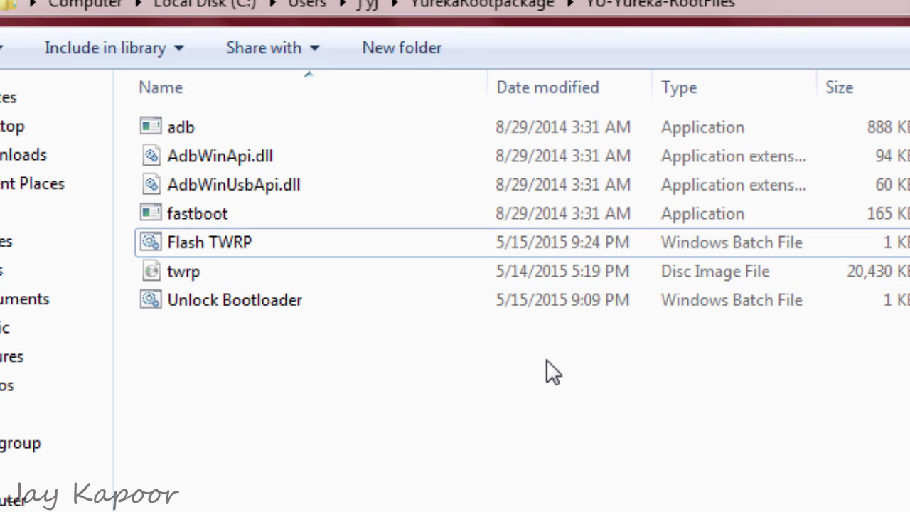